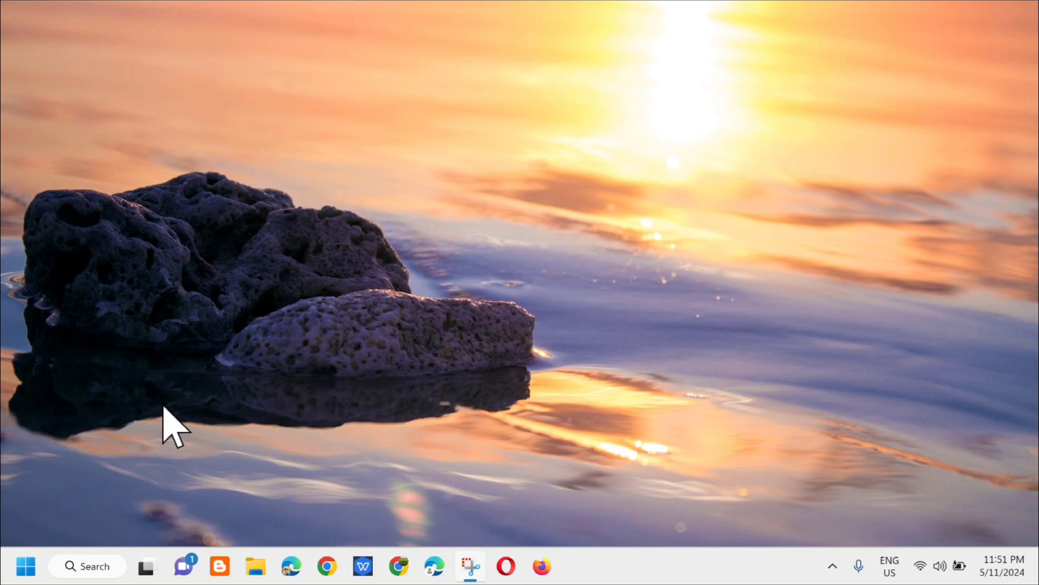
Search Windows for 'airplane mode' to bring up the Airplane mode setting
{"action": "left_click", "coordinate": [93, 566]}
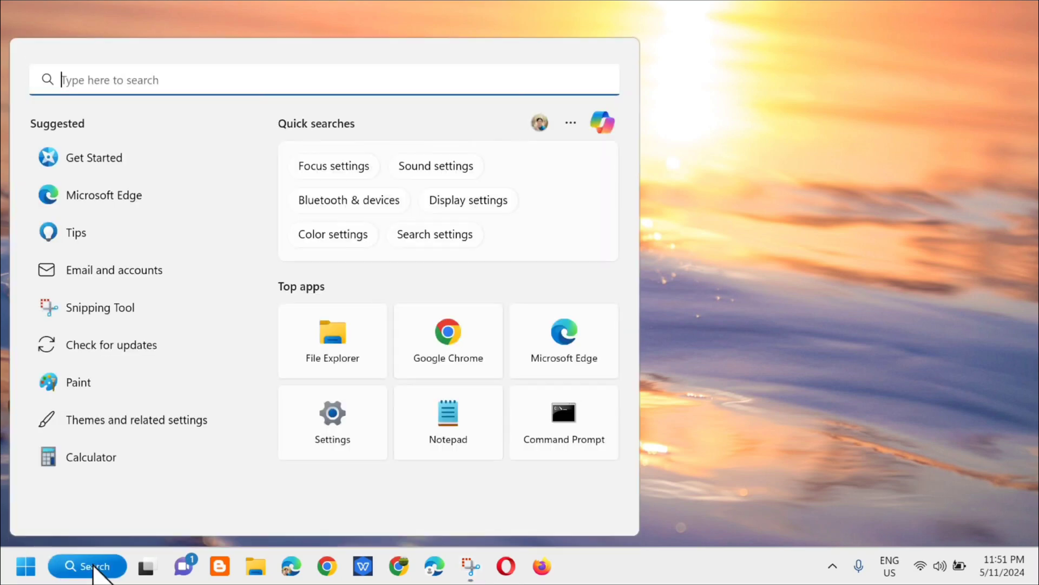
{"action": "type", "text": "ai"}
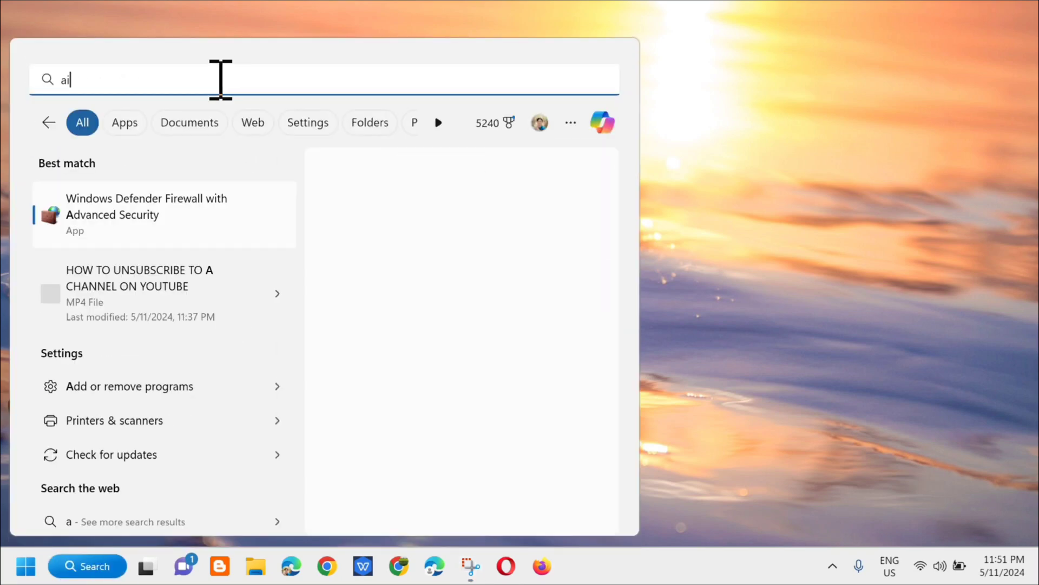
{"action": "type", "text": "rplane mode"}
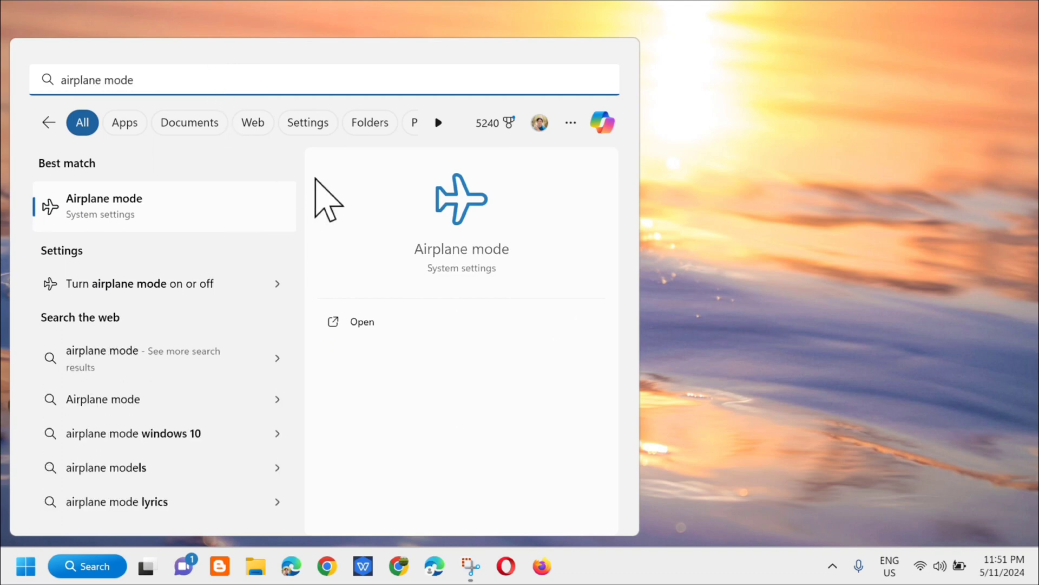
Open the Airplane mode page, confirm it is Off with Bluetooth On, then close Settings
{"action": "left_click", "coordinate": [361, 324]}
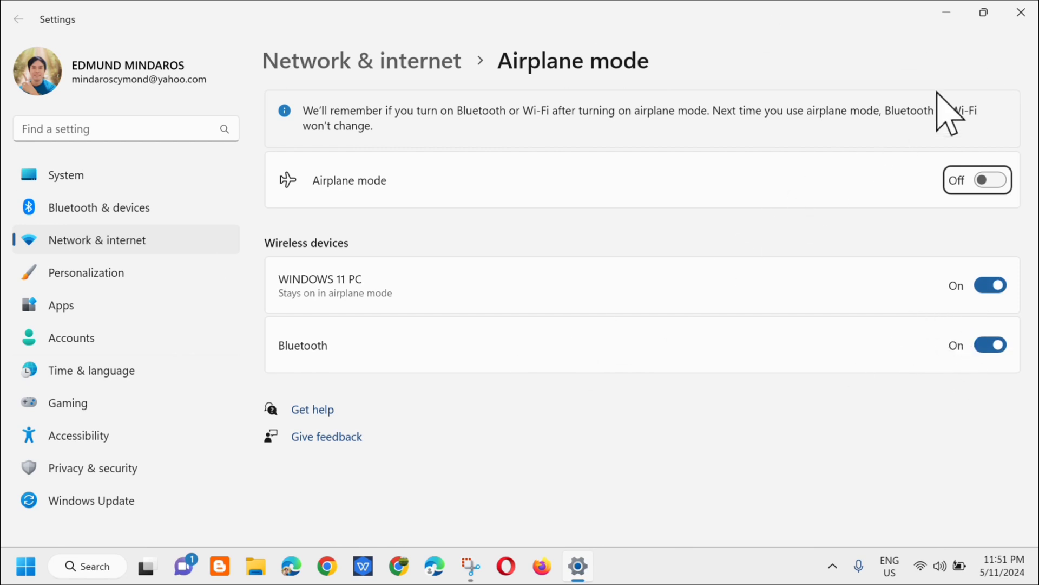
{"action": "left_click", "coordinate": [1022, 13]}
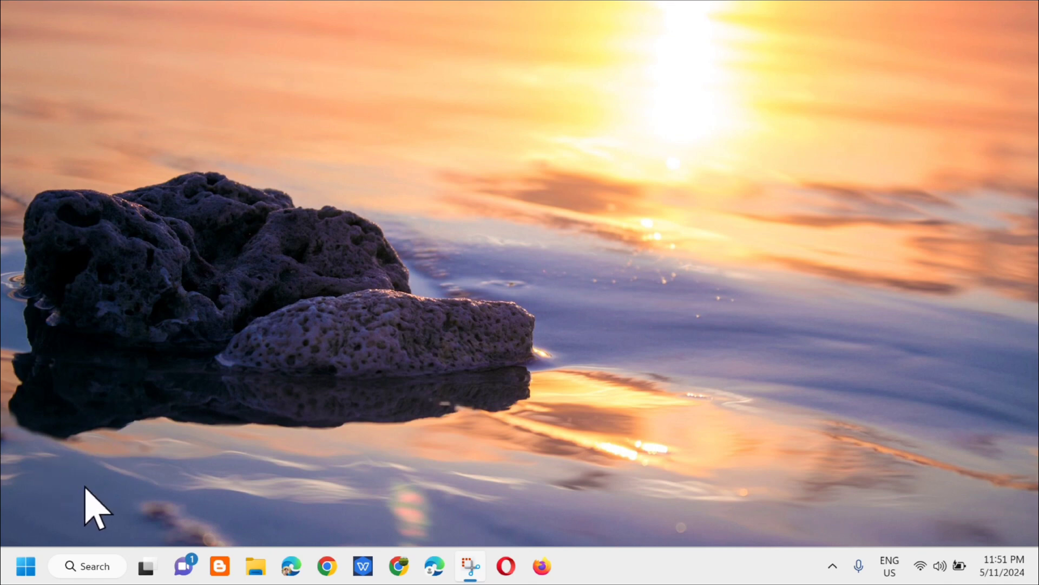
Search for 'device manager' and launch Device Manager from the results
{"action": "left_click", "coordinate": [89, 567]}
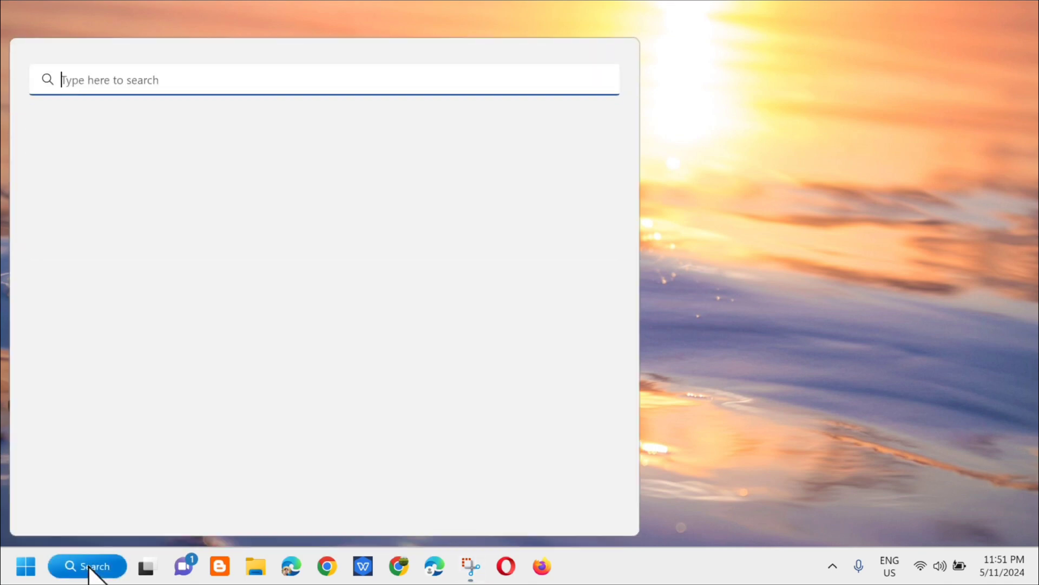
{"action": "type", "text": "dev"}
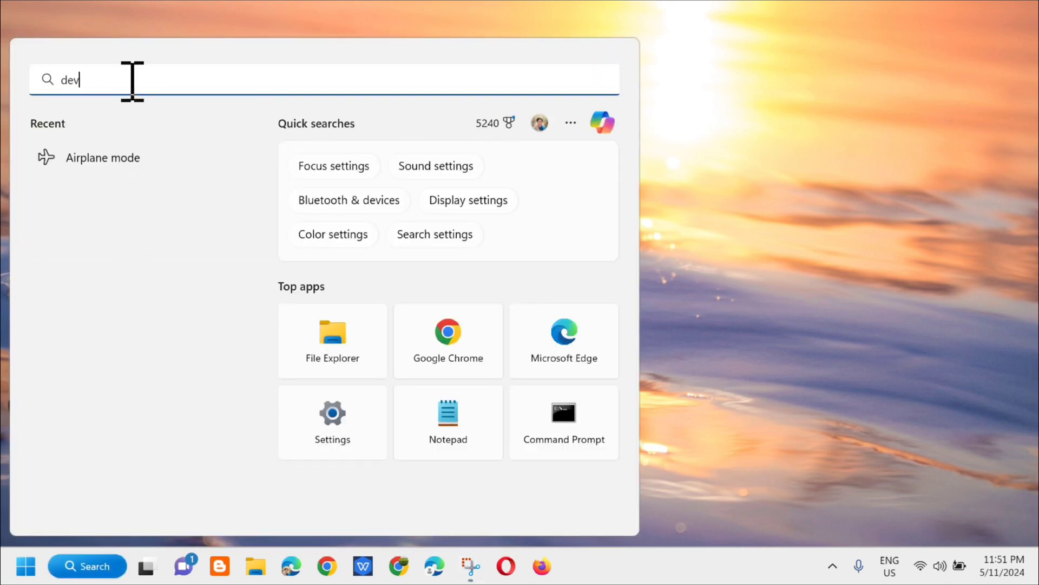
{"action": "type", "text": "ice manager"}
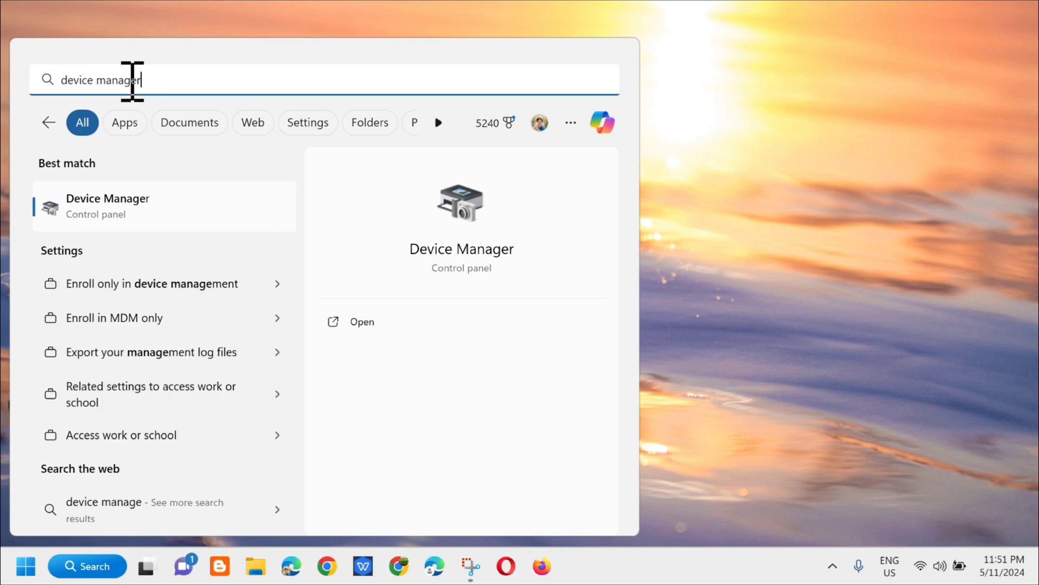
{"action": "left_click", "coordinate": [352, 322]}
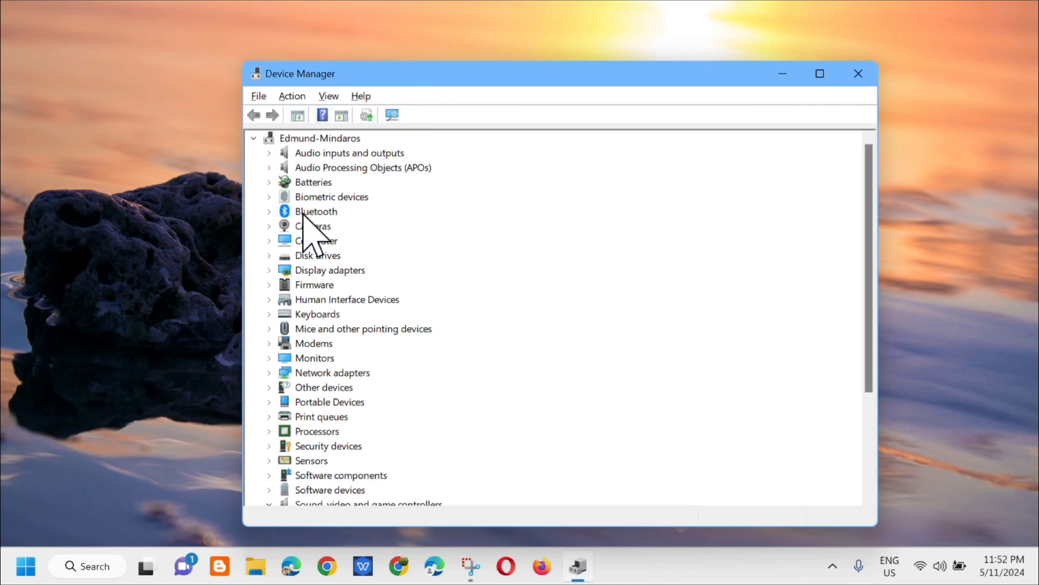
Expand Bluetooth and bring up the context menu for the Intel(R) Wireless Bluetooth(R) adapter
{"action": "left_click", "coordinate": [269, 211]}
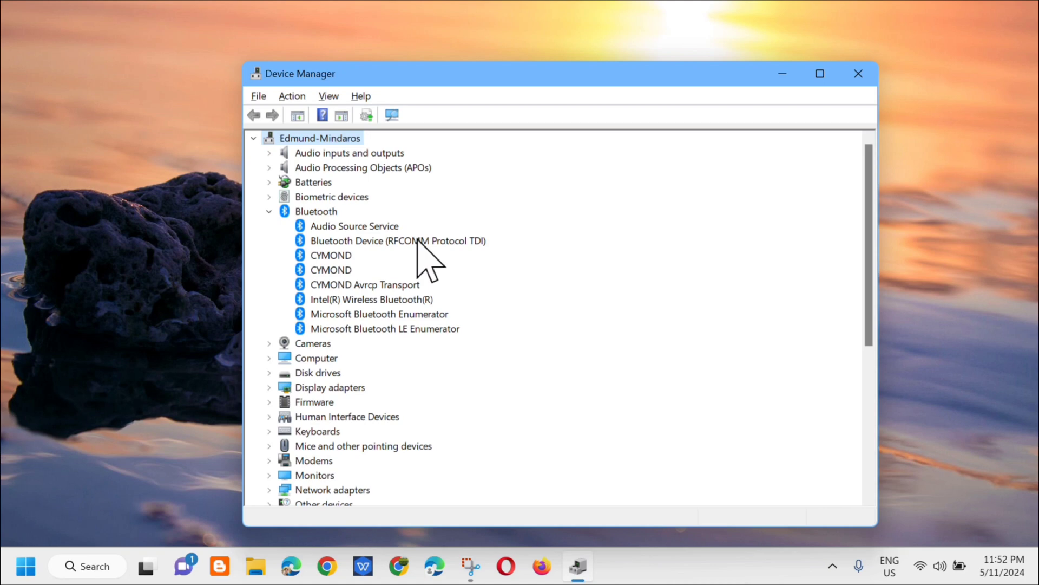
{"action": "left_click", "coordinate": [390, 299]}
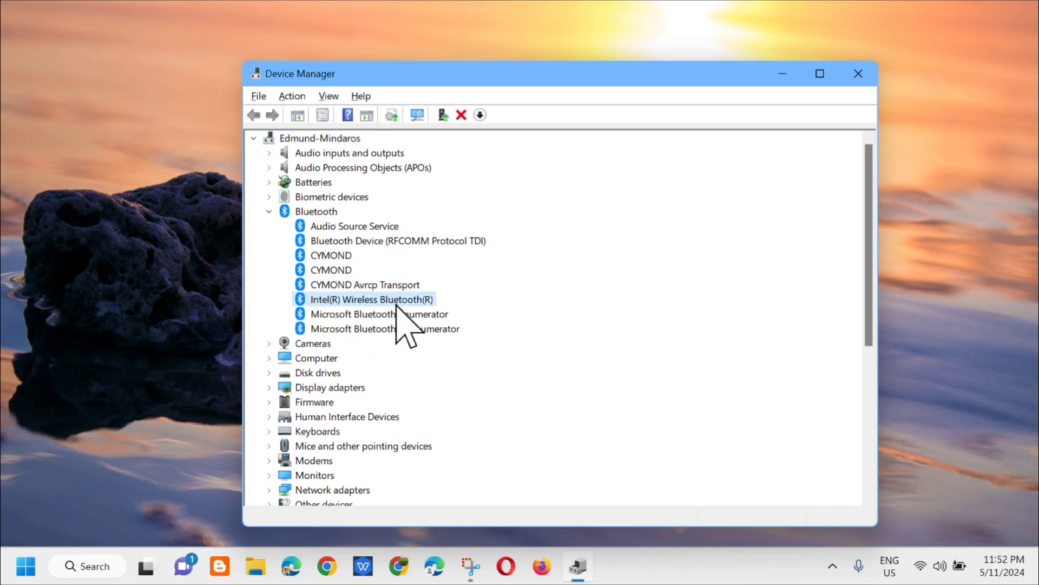
{"action": "right_click", "coordinate": [412, 301]}
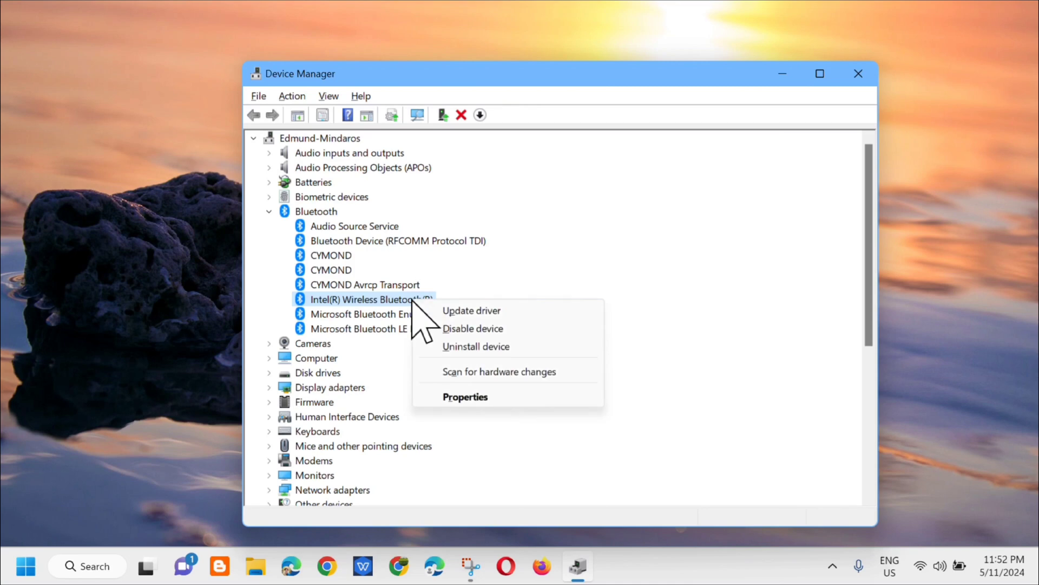
Run an automatic driver search for the Intel Bluetooth adapter, confirming the best driver is installed, then close Device Manager
{"action": "left_click", "coordinate": [465, 311]}
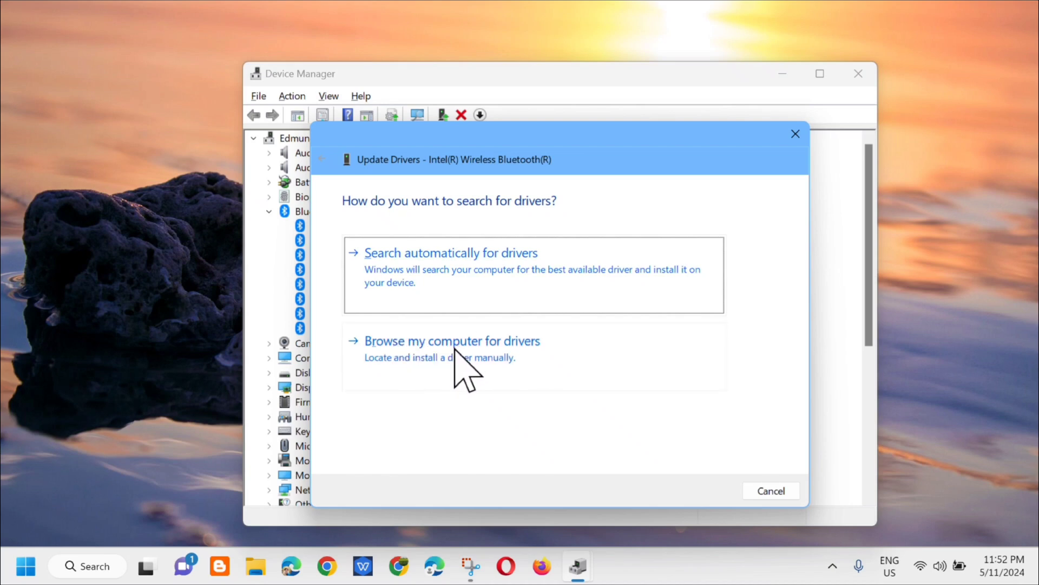
{"action": "left_click", "coordinate": [467, 265]}
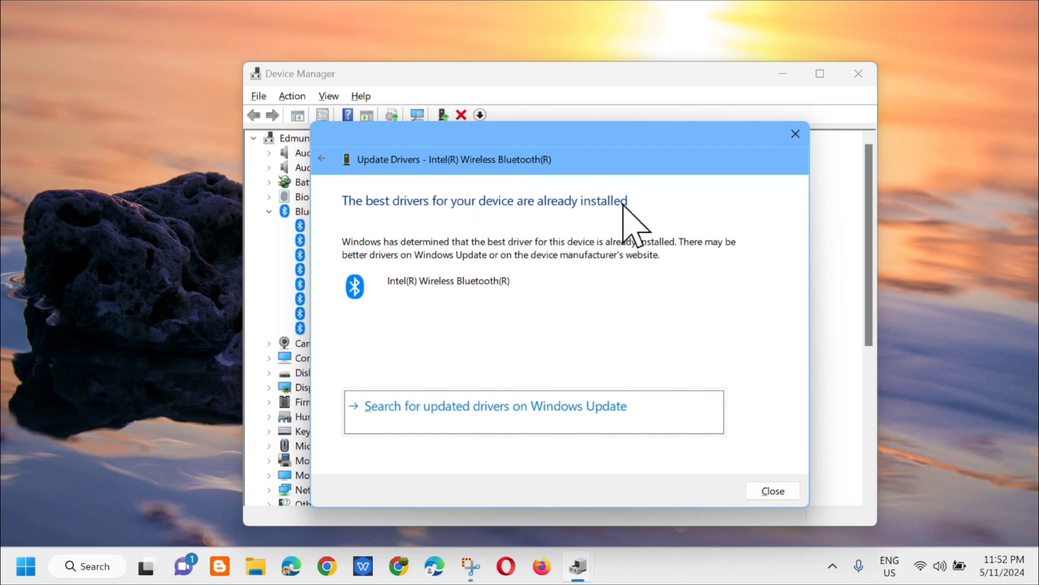
{"action": "left_click", "coordinate": [796, 134]}
{"action": "left_click", "coordinate": [858, 75]}
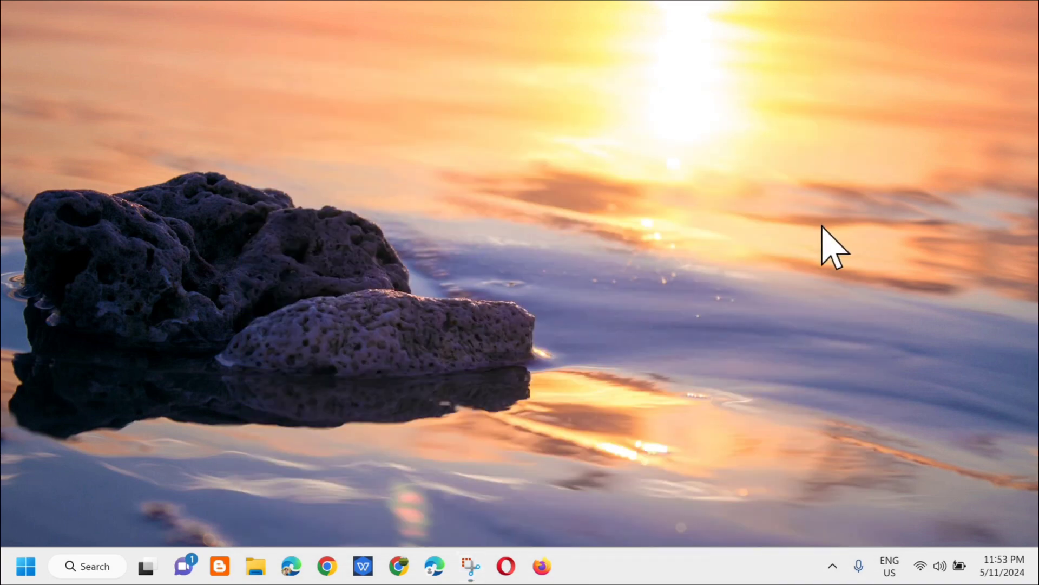
Search for 'services' and launch the Services console from the results
{"action": "left_click", "coordinate": [92, 566]}
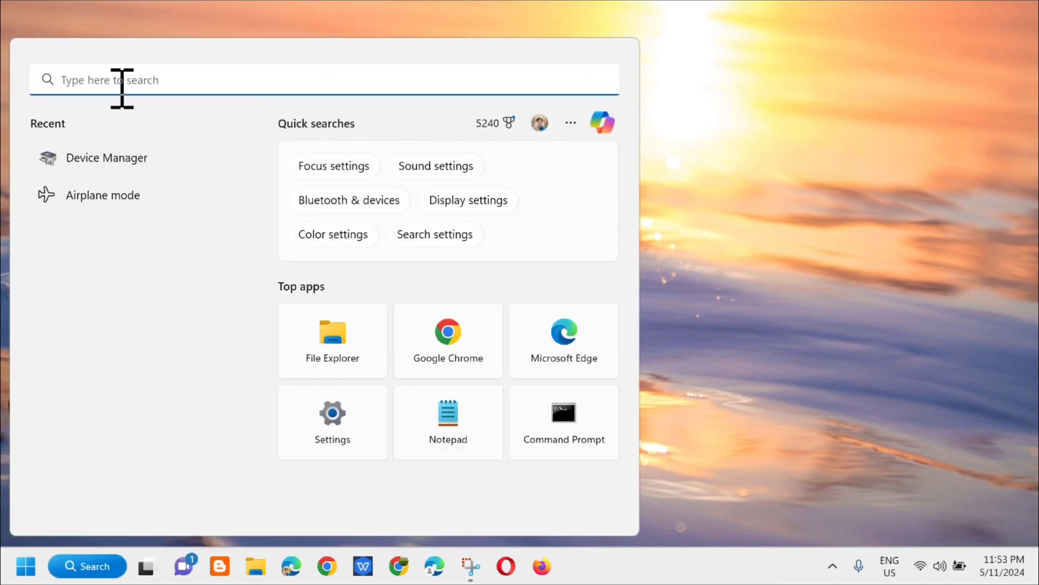
{"action": "type", "text": "services"}
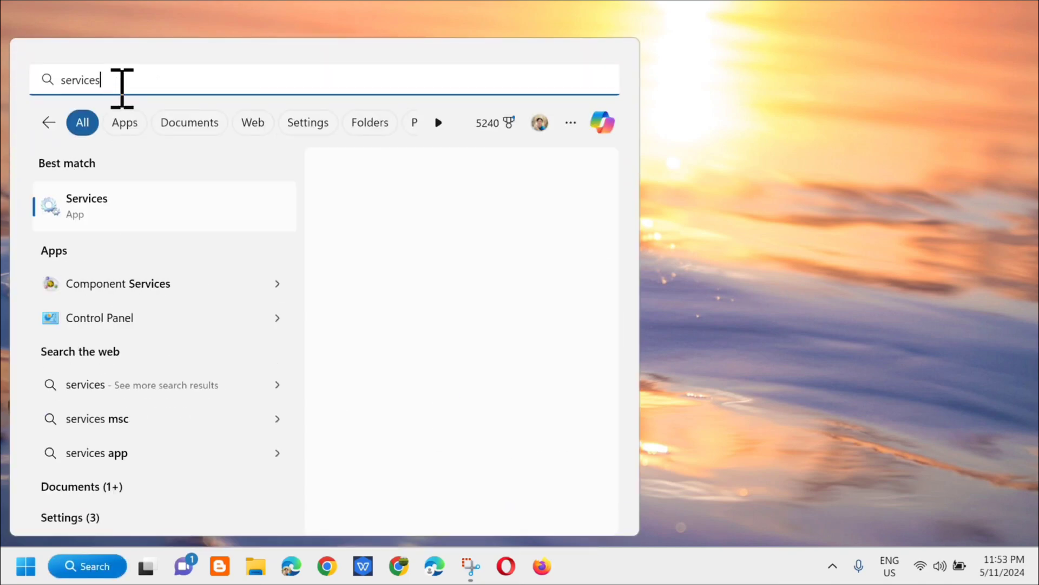
{"action": "left_click", "coordinate": [362, 325]}
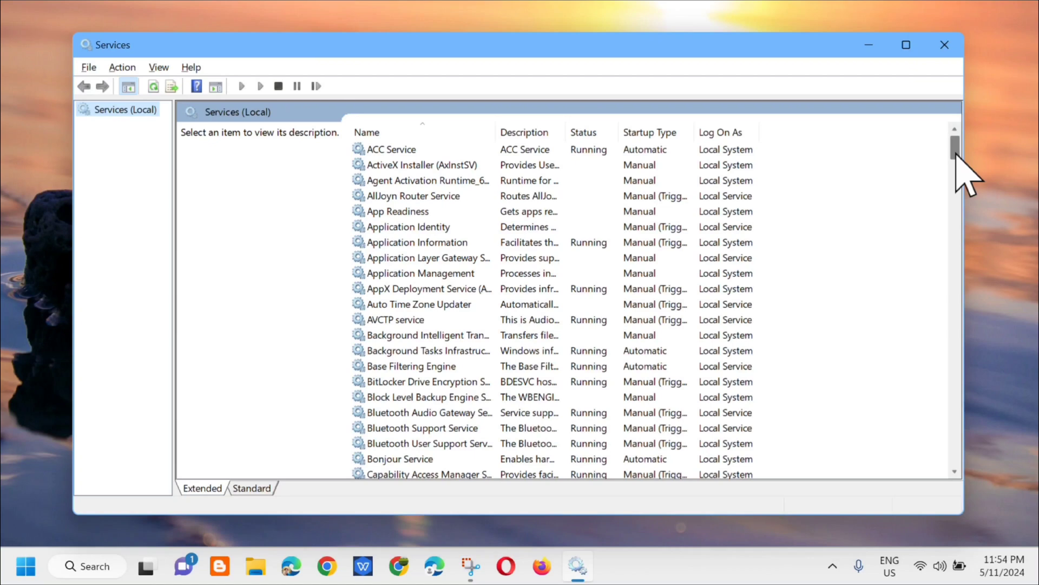
Scroll to Bluetooth Support Service and open its Properties dialog
{"action": "left_click_drag", "start_coordinate": [956, 153], "coordinate": [957, 165]}
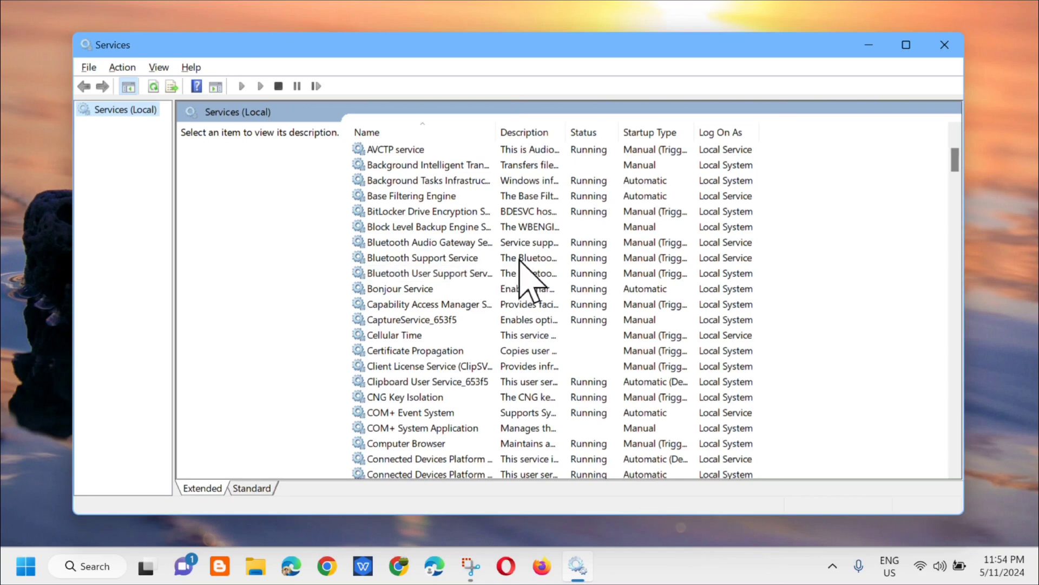
{"action": "left_click", "coordinate": [540, 258]}
{"action": "double_click", "coordinate": [539, 258]}
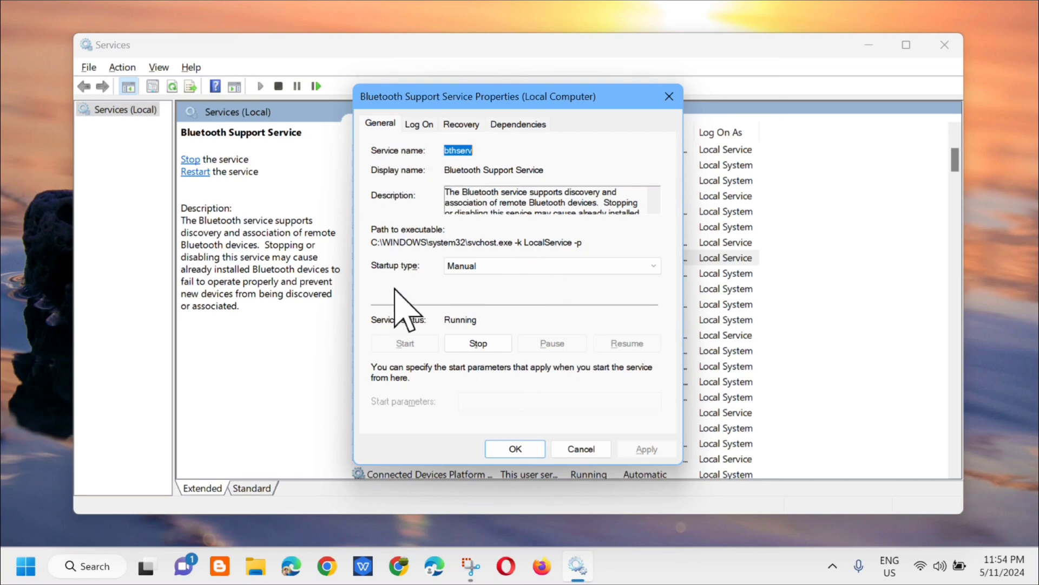
Set Bluetooth Support Service startup to Automatic, stop and restart it, then apply and close its properties
{"action": "left_click", "coordinate": [652, 265]}
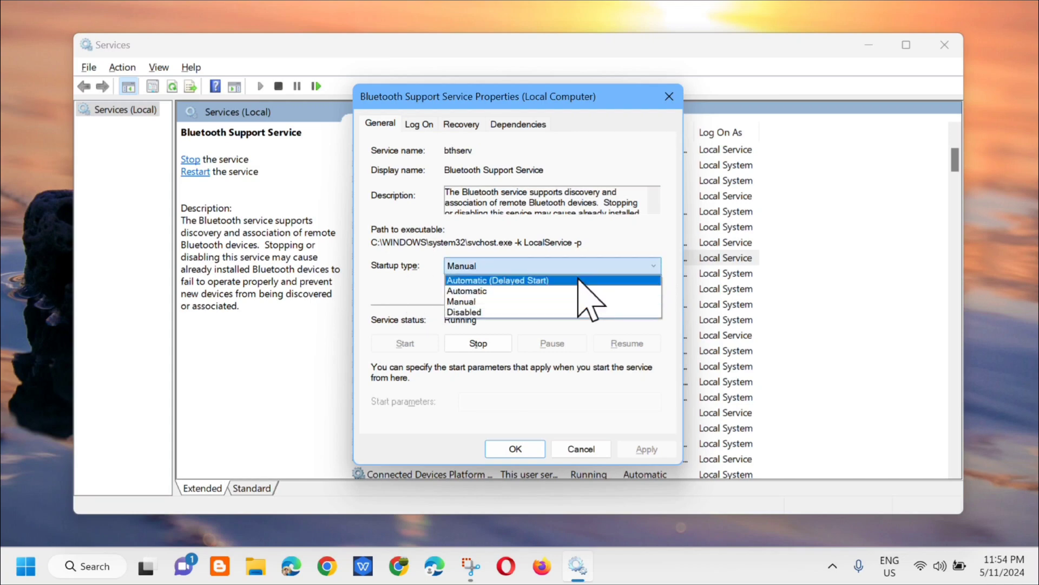
{"action": "left_click", "coordinate": [524, 293]}
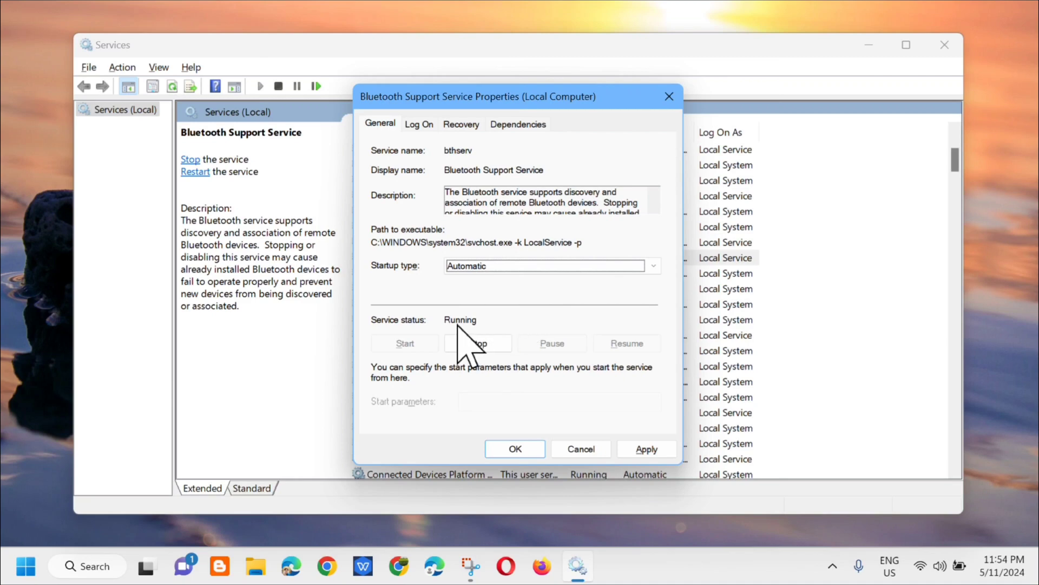
{"action": "left_click", "coordinate": [484, 345]}
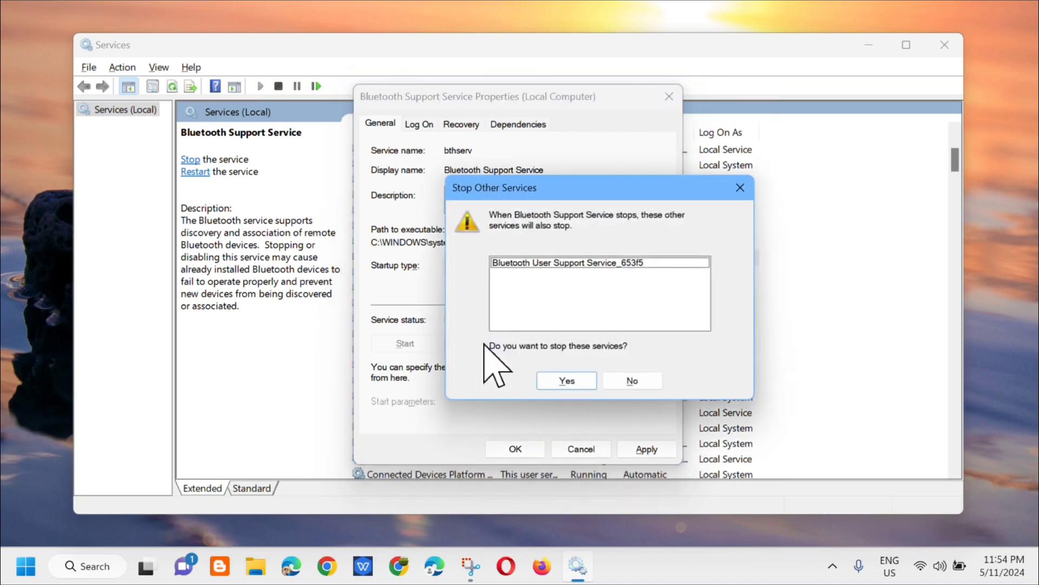
{"action": "left_click", "coordinate": [567, 382]}
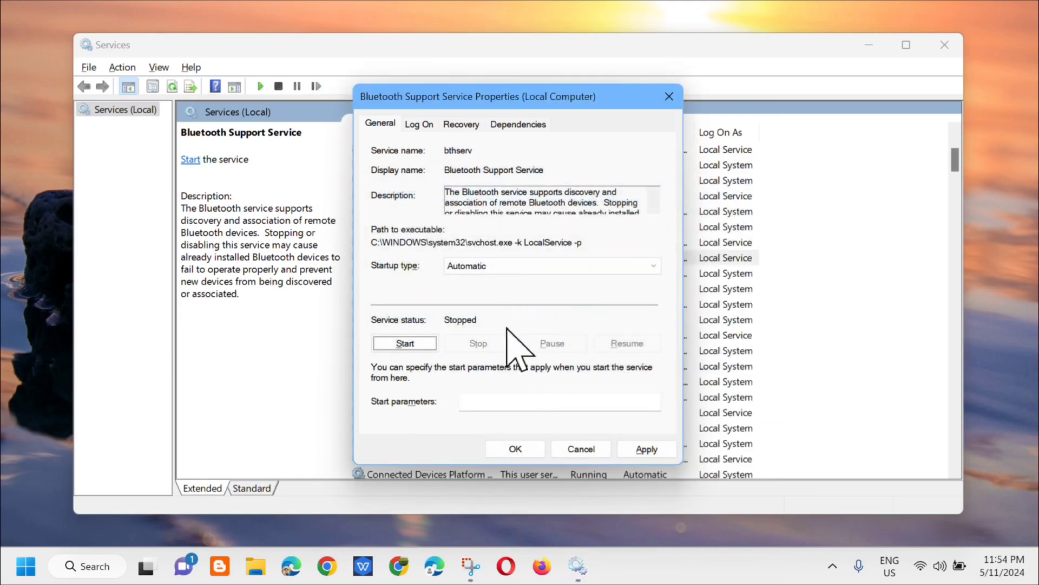
{"action": "left_click", "coordinate": [398, 341]}
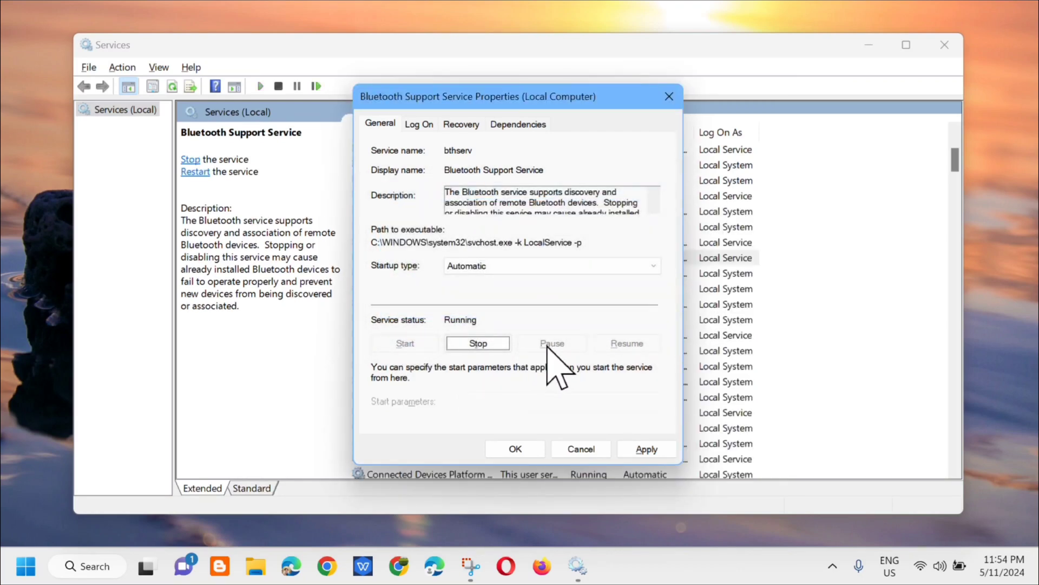
{"action": "left_click", "coordinate": [645, 449]}
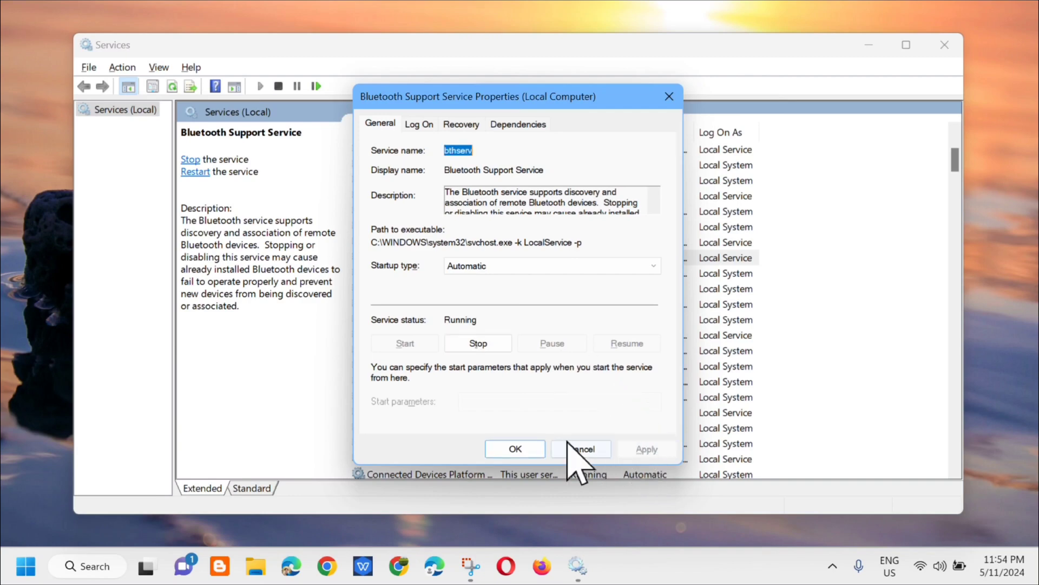
{"action": "left_click", "coordinate": [512, 448]}
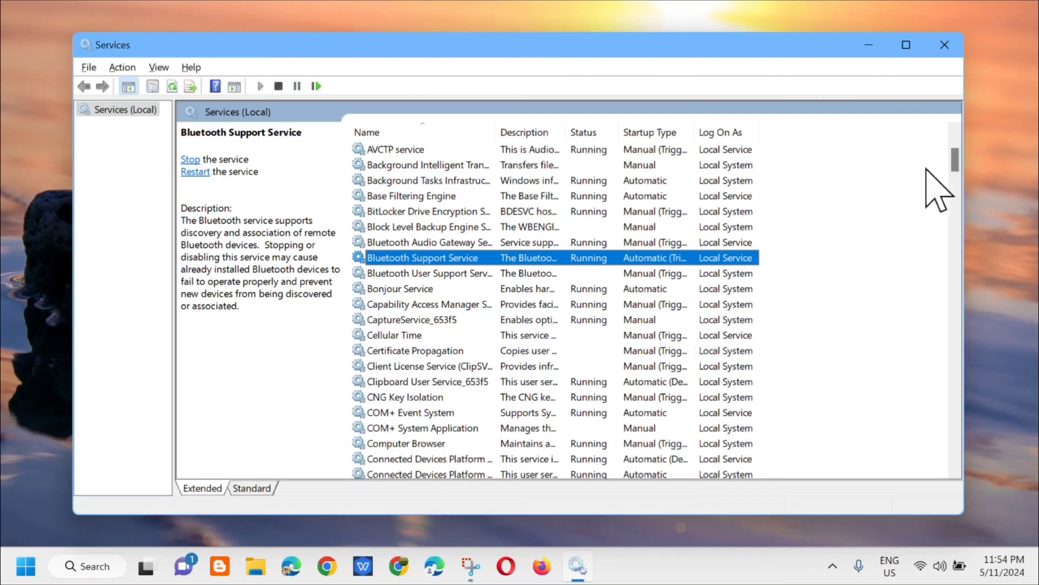
Close Services, view the Start menu power options including Restart, then dismiss the Start menu
{"action": "left_click", "coordinate": [946, 46]}
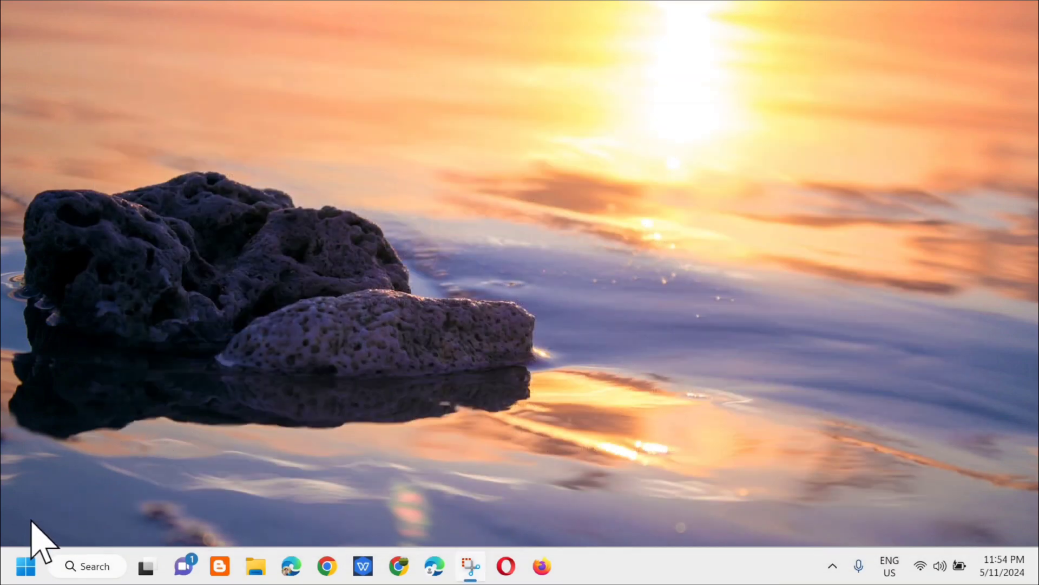
{"action": "left_click", "coordinate": [25, 571]}
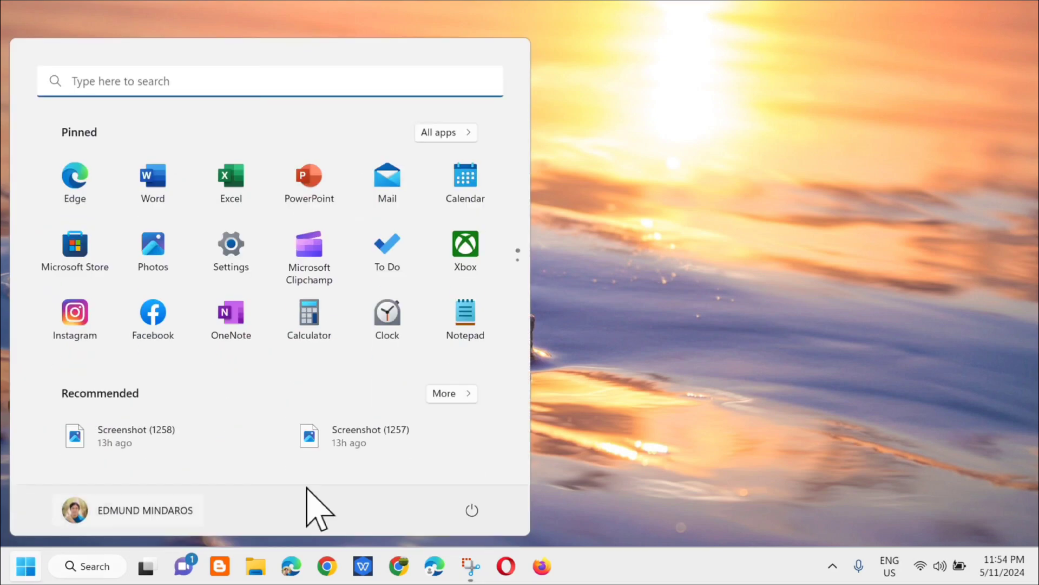
{"action": "left_click", "coordinate": [471, 512]}
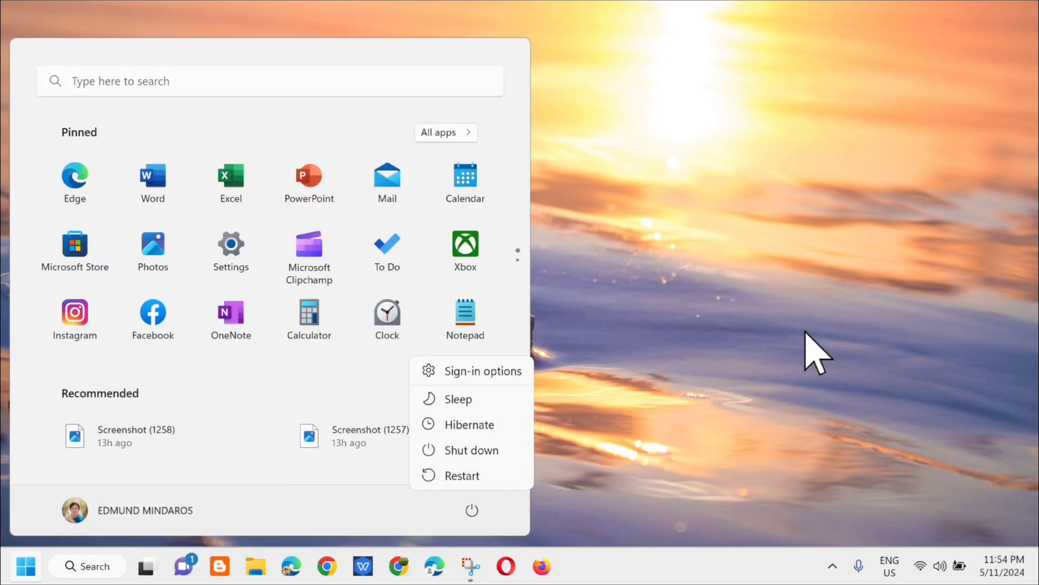
{"action": "key", "text": "Escape"}
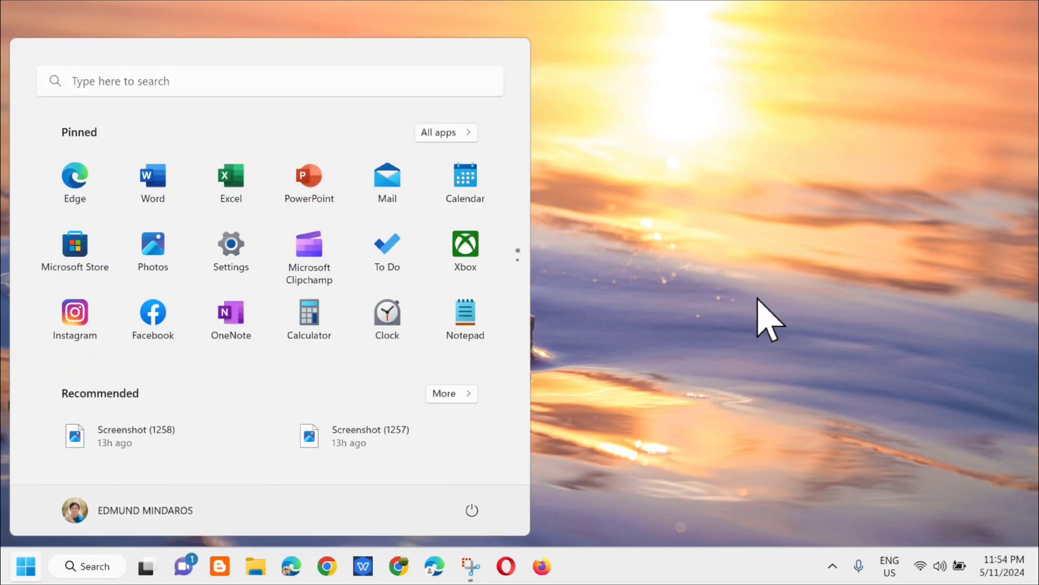
{"action": "key", "text": "Escape"}
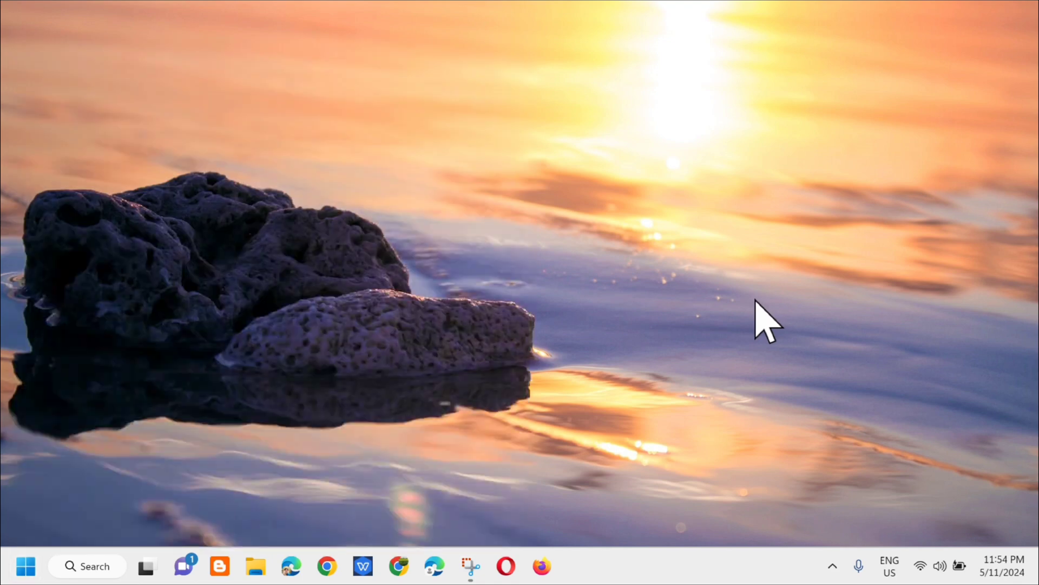